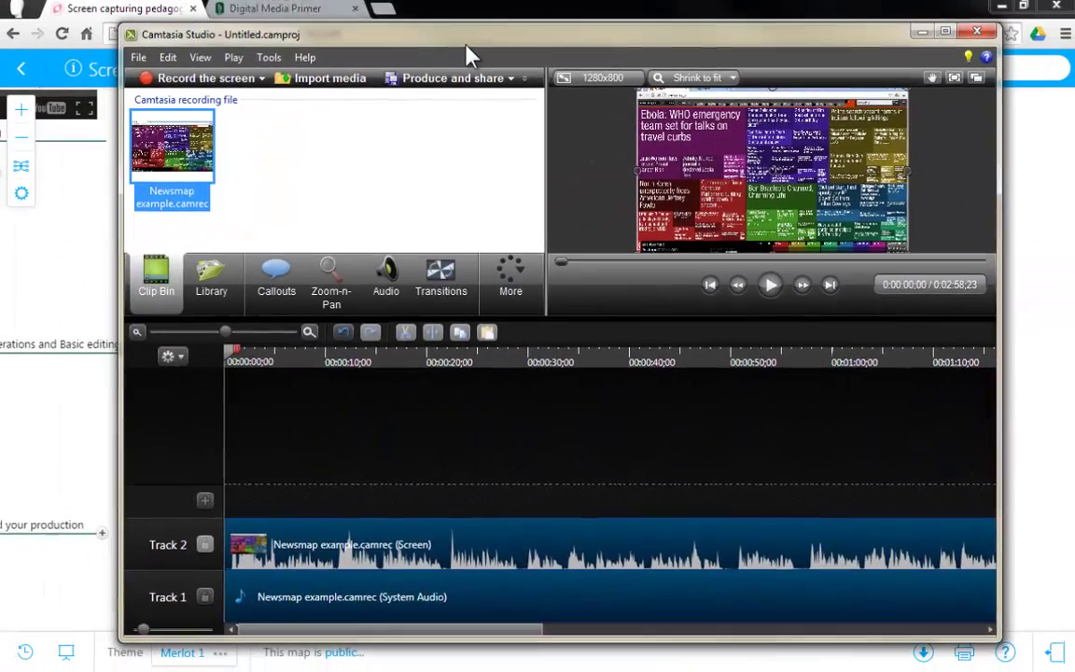
- Start producing the Newsmap example video using the Custom production settings preset and proceed to the file format choice
{"action": "left_click", "coordinate": [944, 35]}
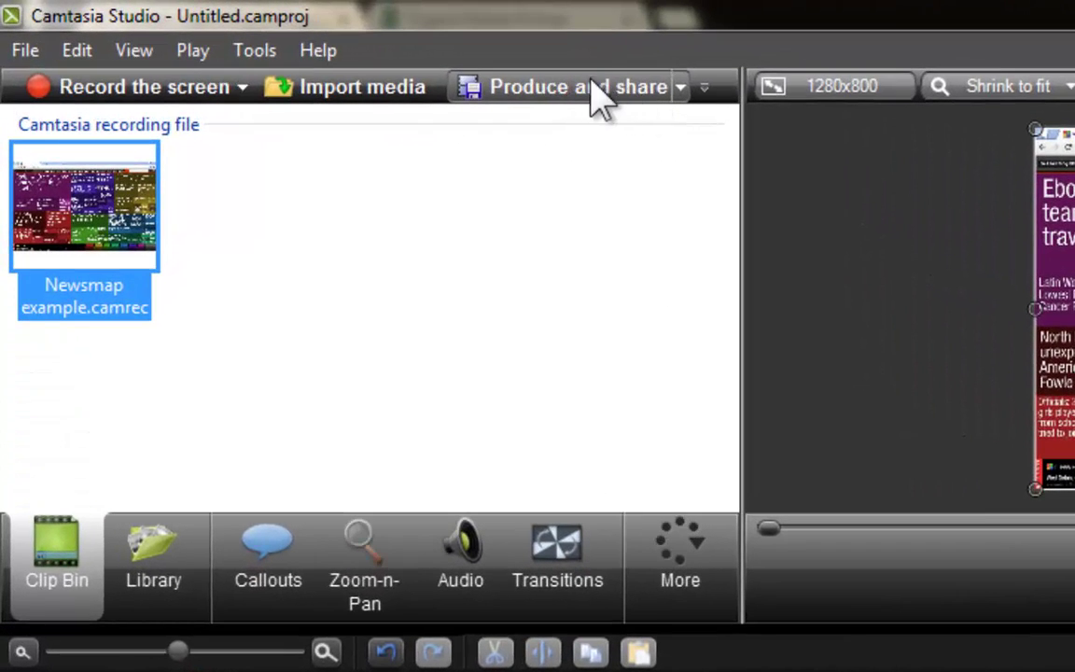
{"action": "left_click", "coordinate": [682, 87]}
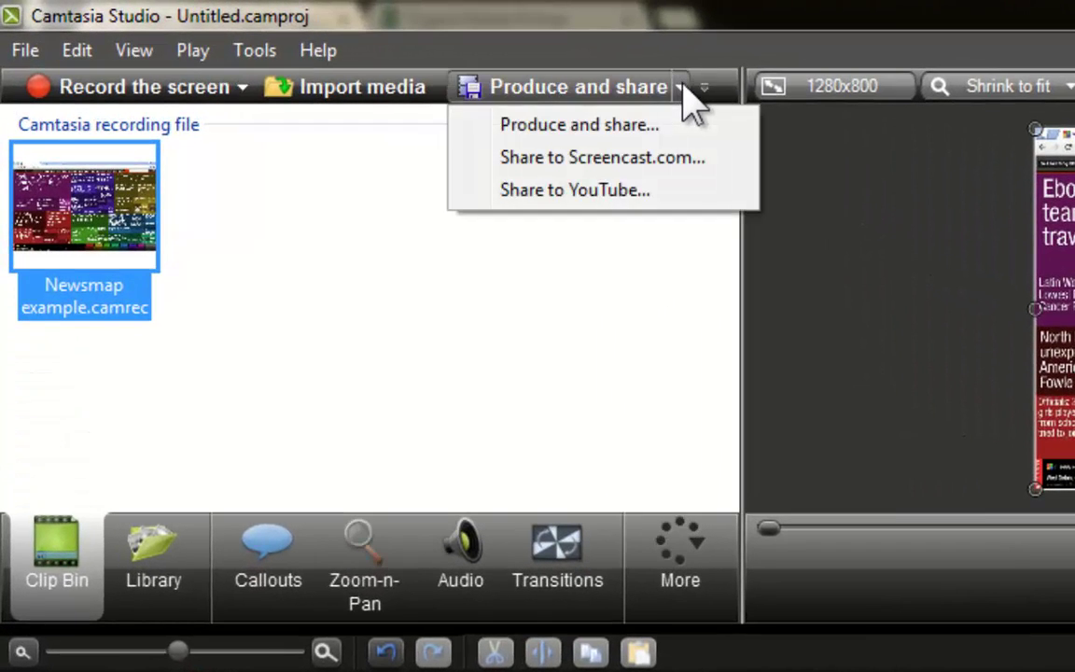
{"action": "left_click", "coordinate": [549, 124]}
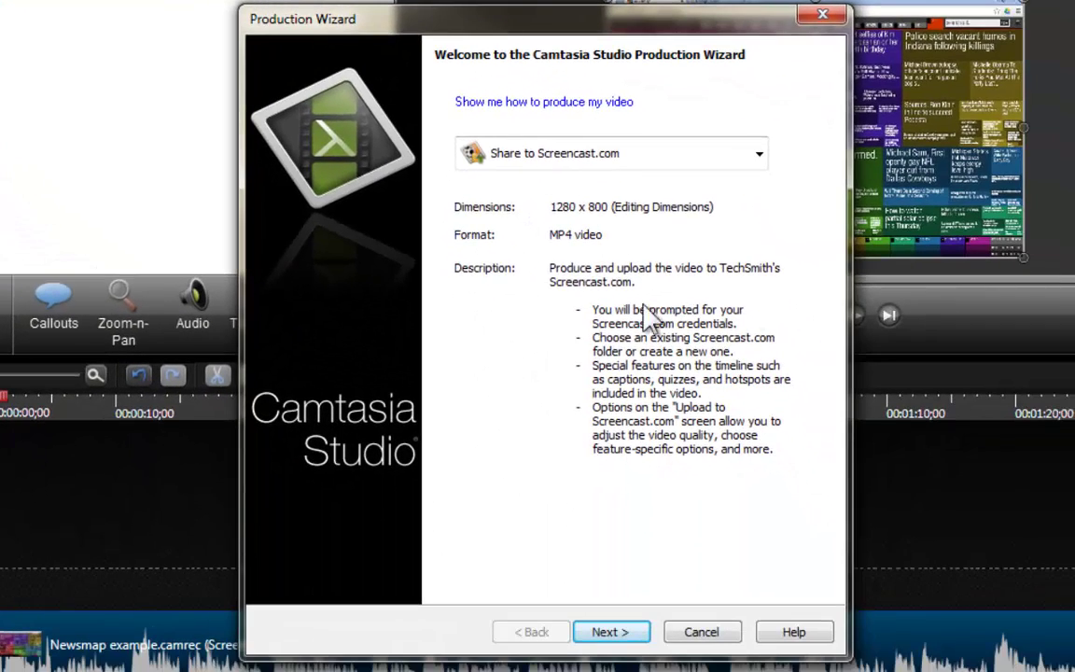
{"action": "left_click", "coordinate": [682, 157]}
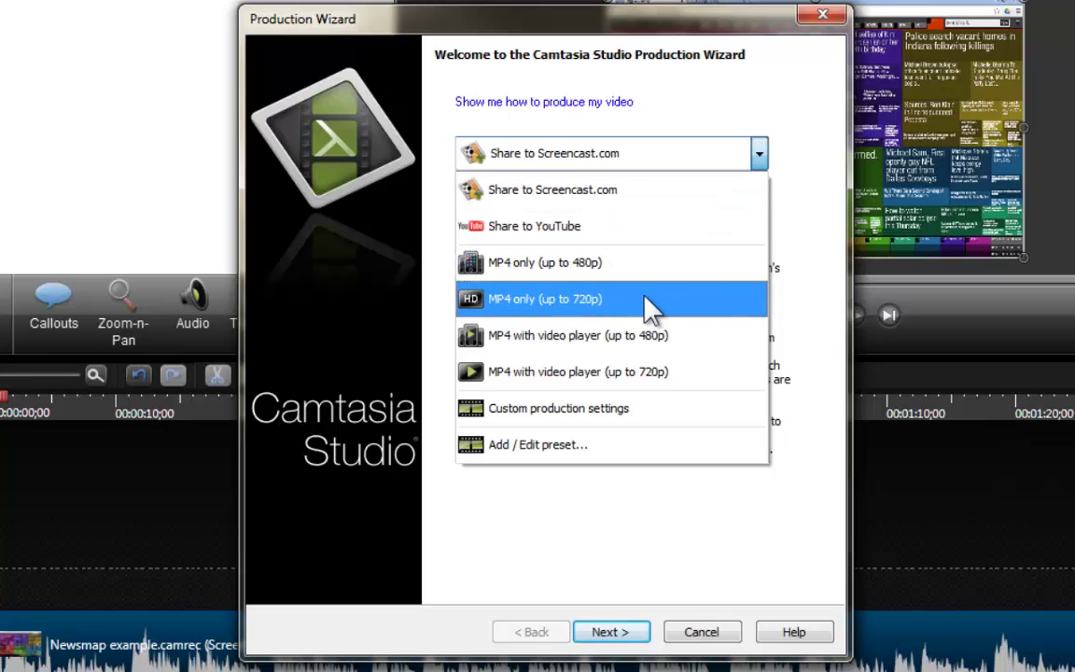
{"action": "left_click", "coordinate": [669, 409]}
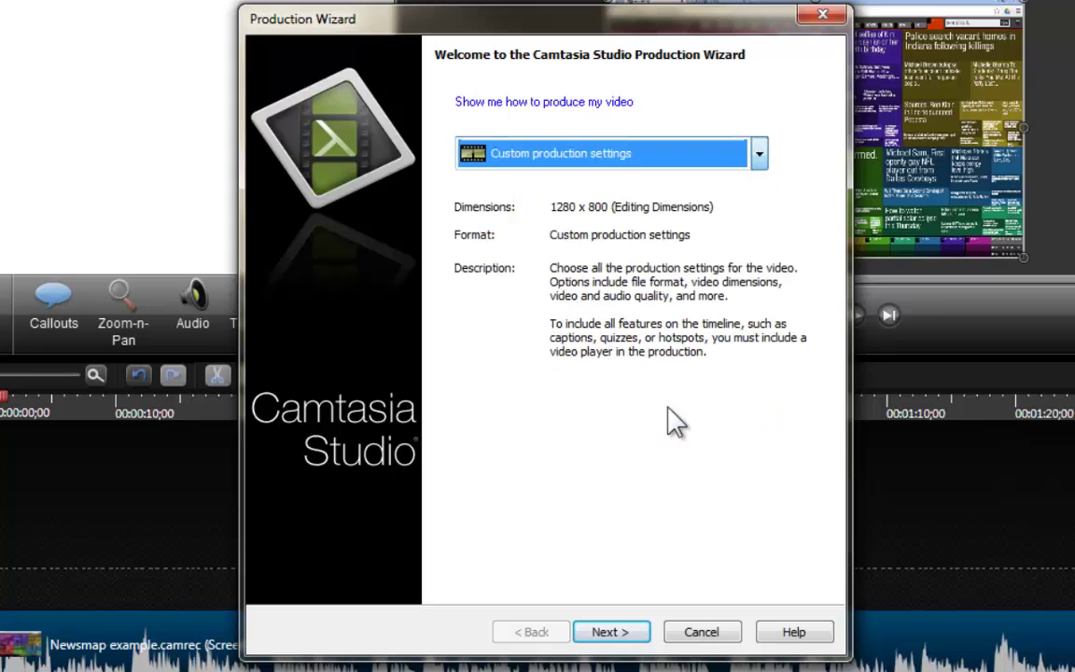
{"action": "left_click", "coordinate": [621, 635]}
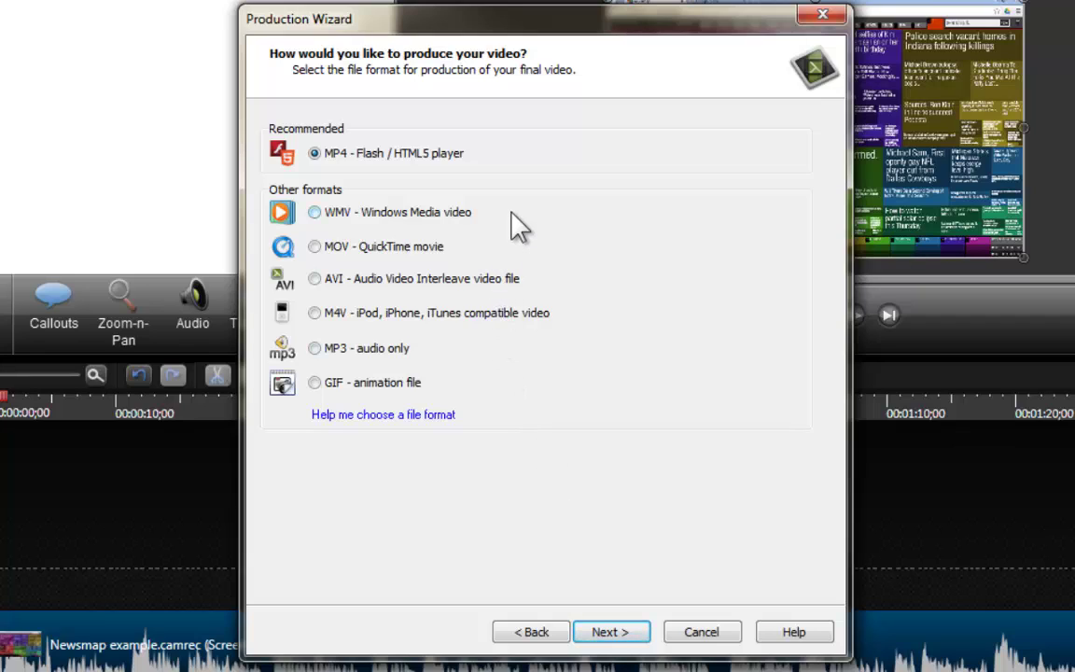
- Try the WMV, MOV, AVI, M4V, MP3 and GIF output formats one after another
{"action": "left_click", "coordinate": [316, 214]}
{"action": "left_click", "coordinate": [316, 246]}
{"action": "left_click", "coordinate": [315, 280]}
{"action": "left_click", "coordinate": [315, 314]}
{"action": "left_click", "coordinate": [316, 348]}
{"action": "left_click", "coordinate": [314, 383]}
- Choose MP4 - Flash / HTML5 player as the output format and turn off producing with a controller
{"action": "left_click", "coordinate": [315, 154]}
{"action": "left_click", "coordinate": [612, 635]}
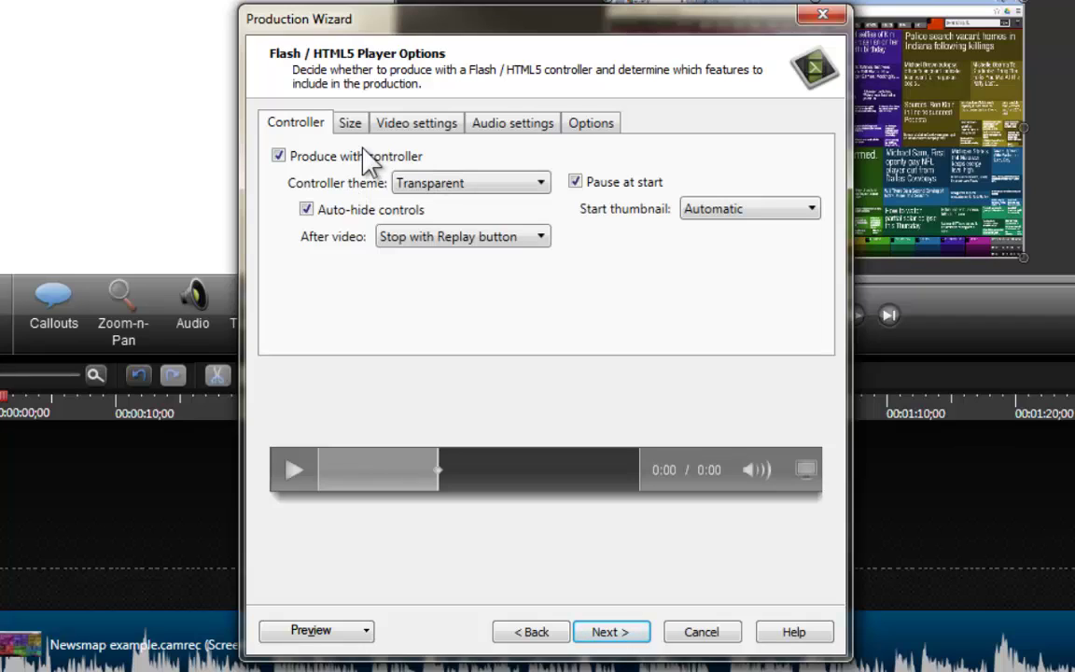
{"action": "left_click", "coordinate": [361, 159]}
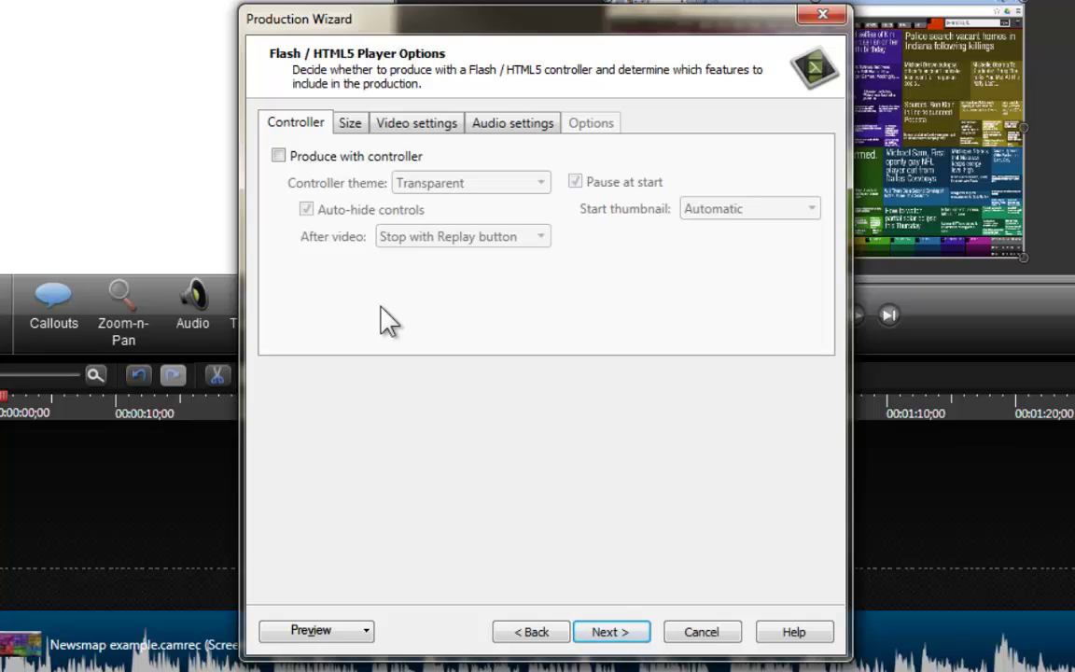
- Try a video width of 2048 with the aspect ratio kept, and set the width back to 1280
{"action": "left_click", "coordinate": [355, 129]}
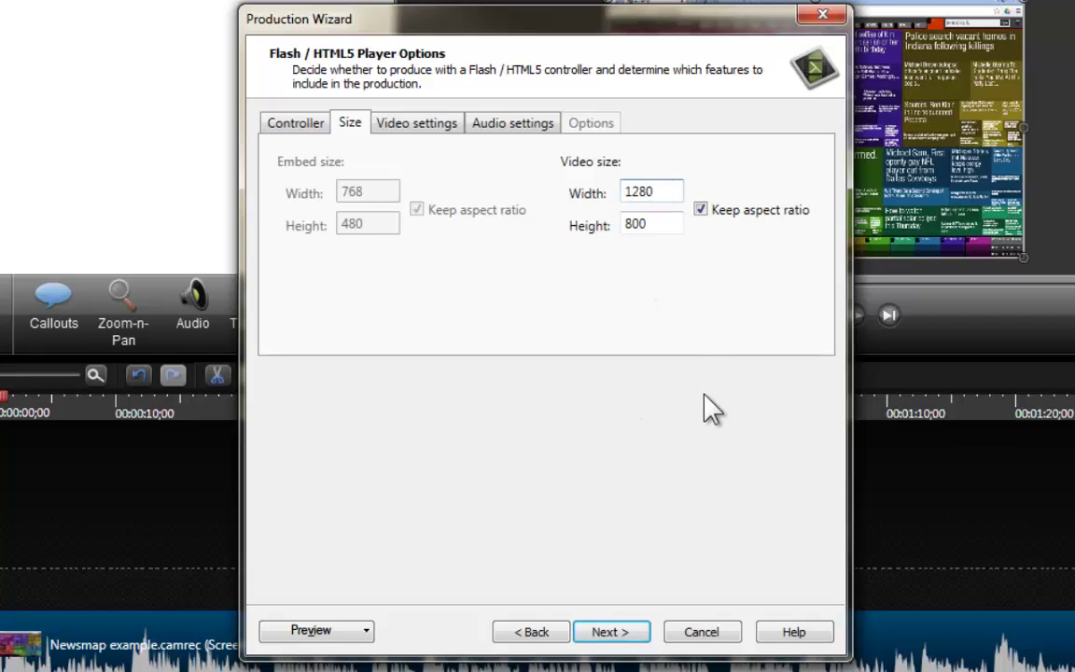
{"action": "left_click_drag", "start_coordinate": [658, 192], "coordinate": [607, 200]}
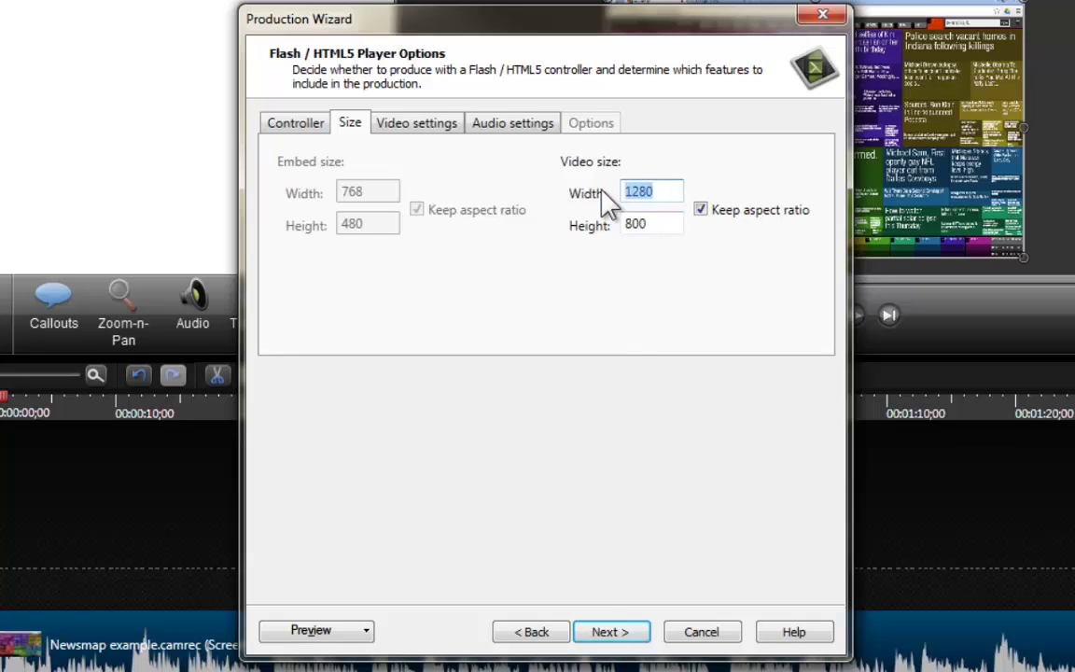
{"action": "type", "text": "2048"}
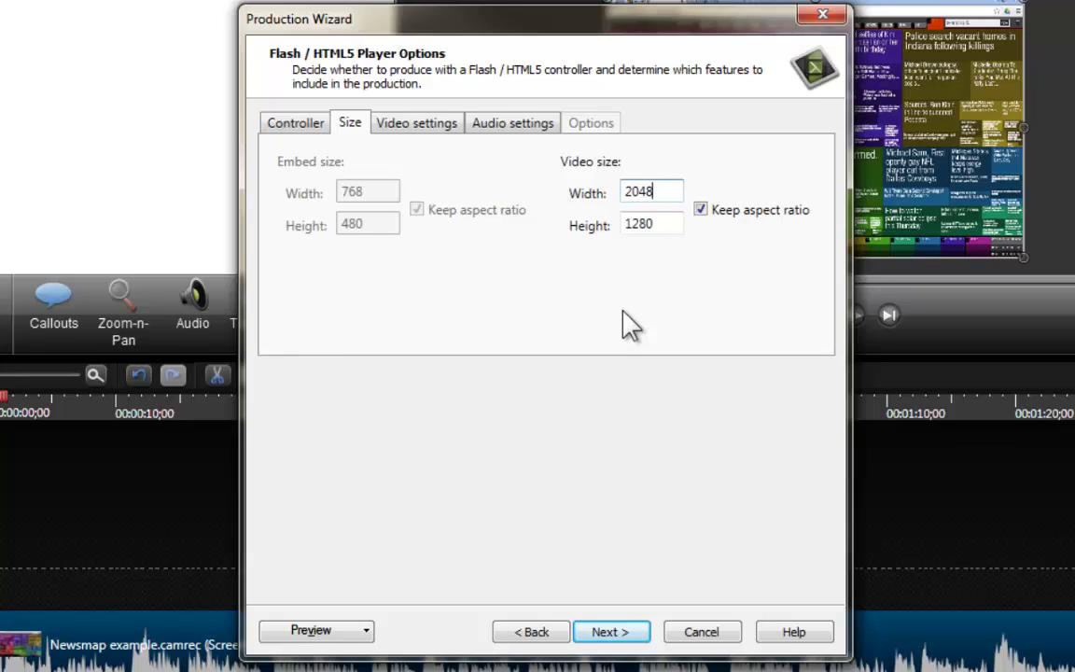
{"action": "key", "text": "BackSpace"}
{"action": "key", "text": "BackSpace"}
{"action": "key", "text": "BackSpace"}
{"action": "key", "text": "BackSpace"}
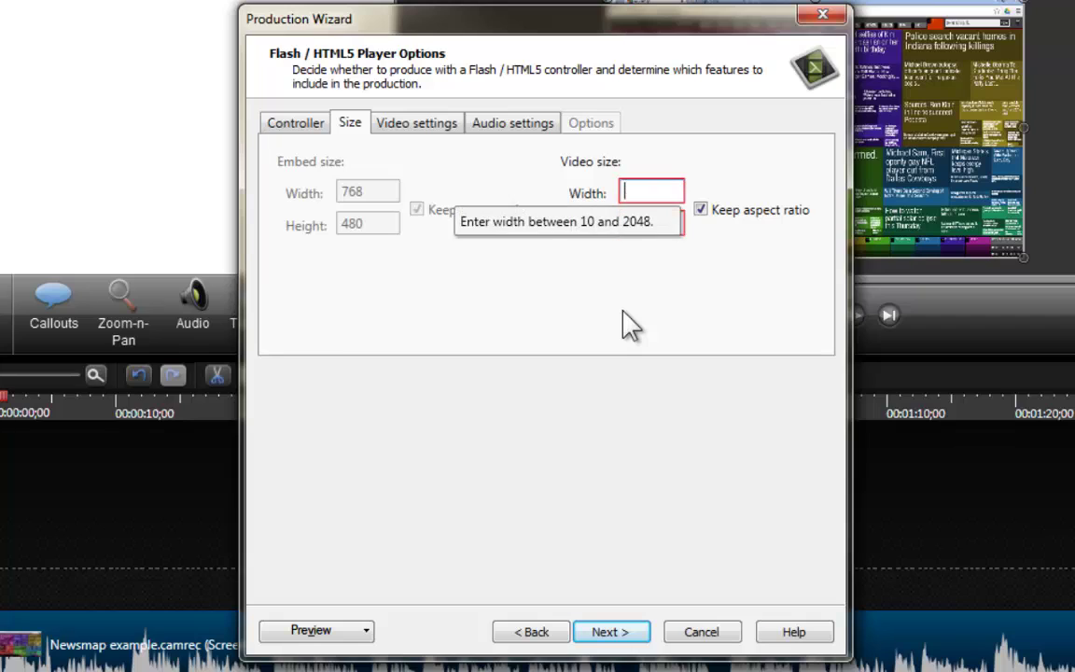
{"action": "type", "text": "102"}
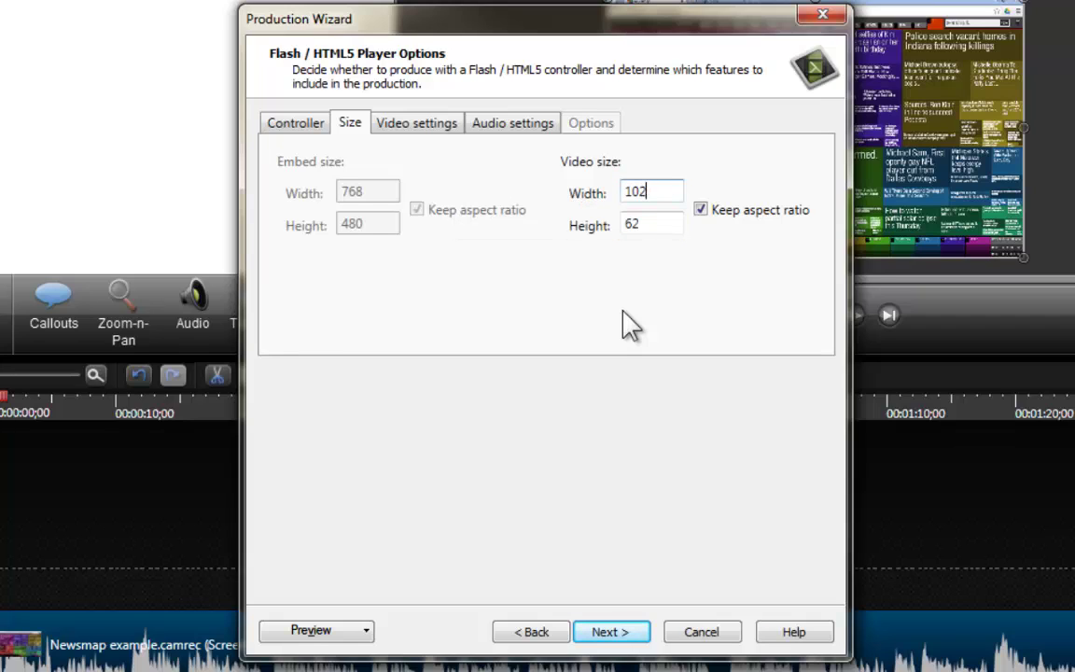
{"action": "key", "text": "BackSpace"}
{"action": "key", "text": "BackSpace"}
{"action": "type", "text": "2"}
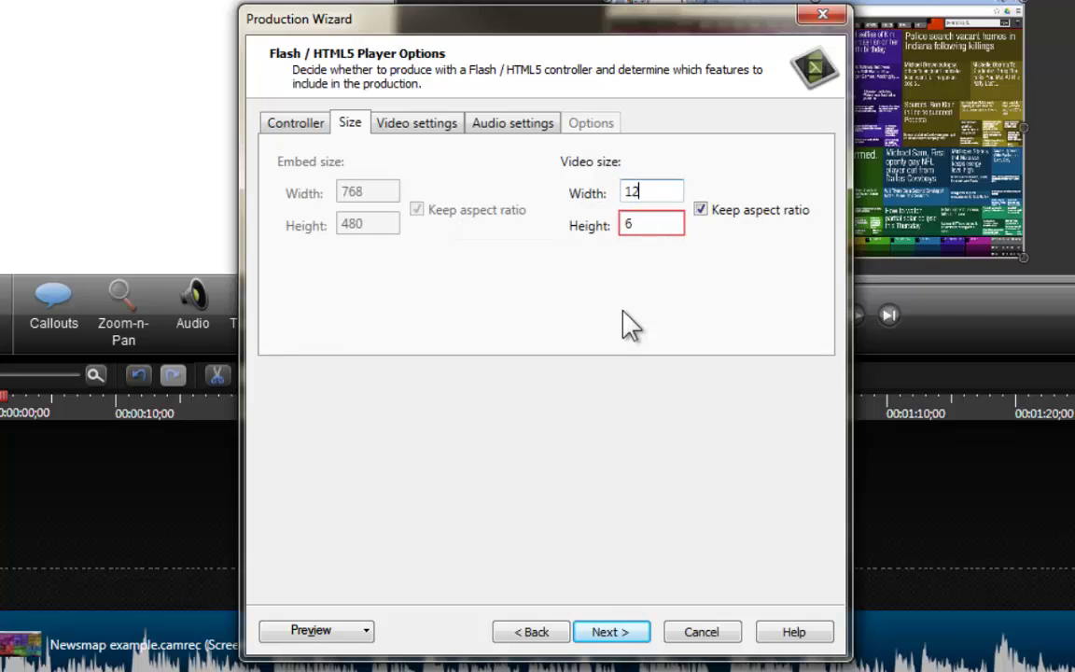
{"action": "type", "text": "800"}
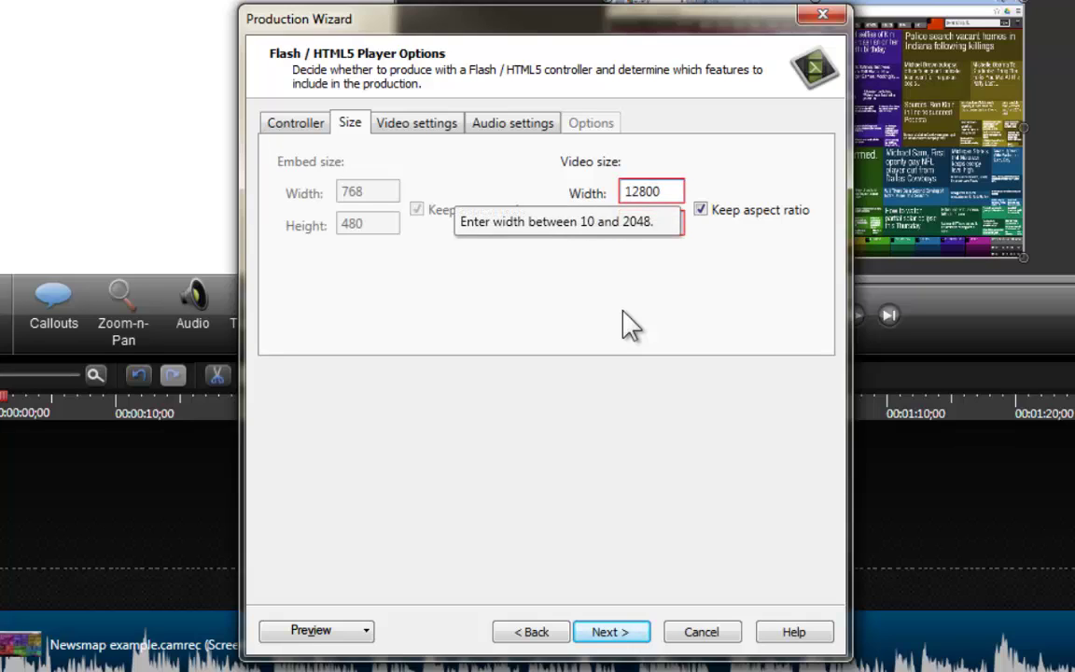
{"action": "key", "text": "BackSpace"}
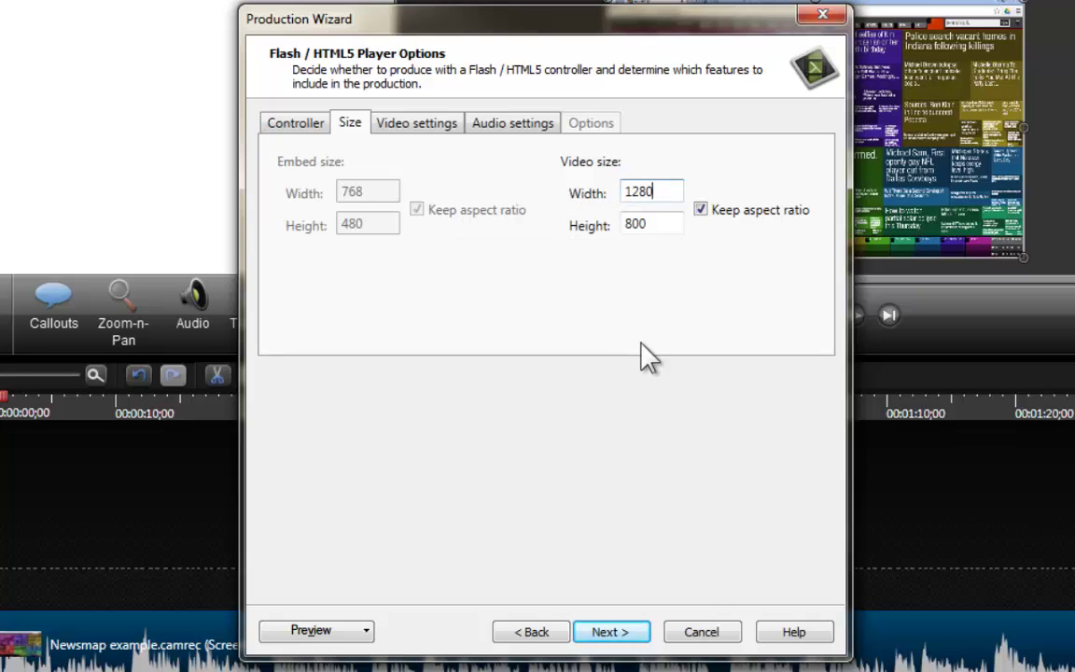
- Try video widths of 600 and 800 with the aspect ratio kept, and restore the width to 1280
{"action": "double_click", "coordinate": [668, 190]}
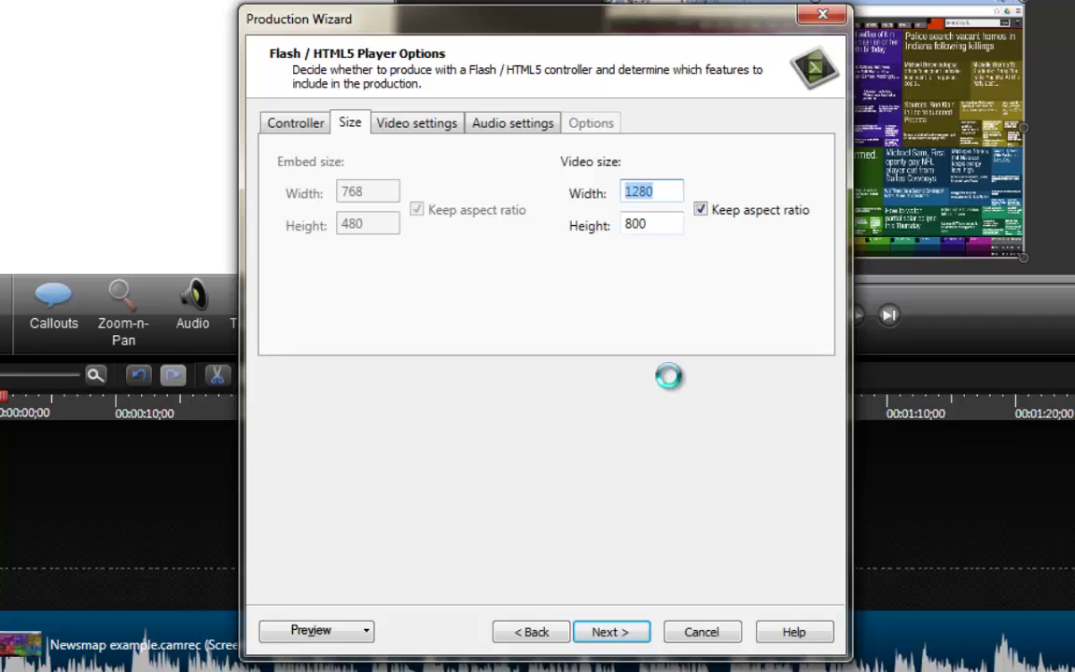
{"action": "type", "text": "600"}
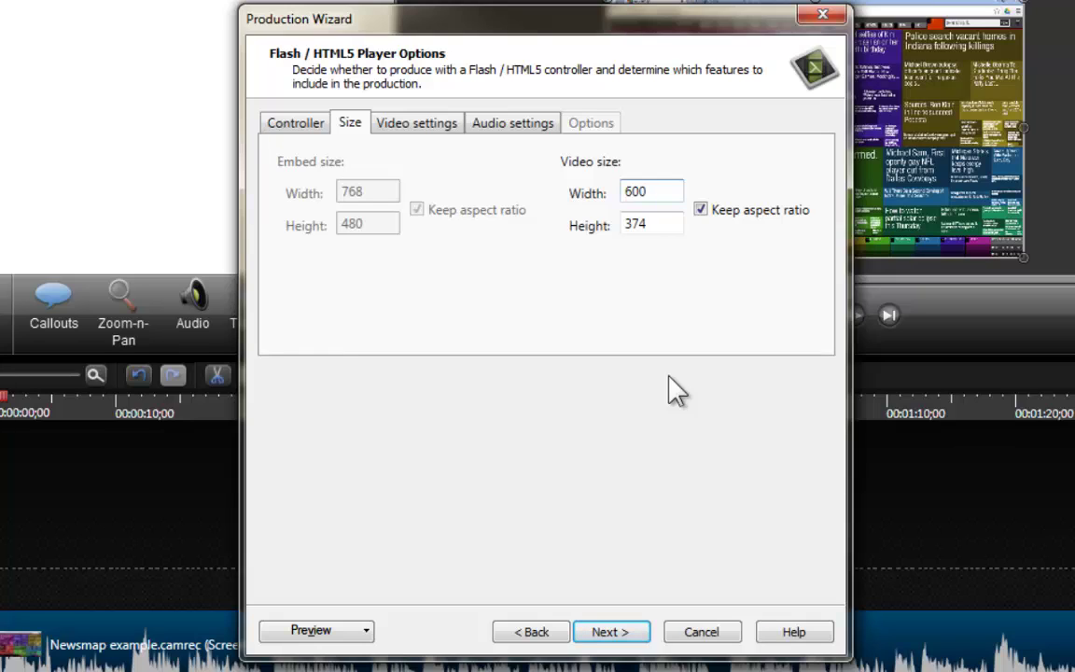
{"action": "key", "text": "BackSpace"}
{"action": "key", "text": "BackSpace"}
{"action": "key", "text": "BackSpace"}
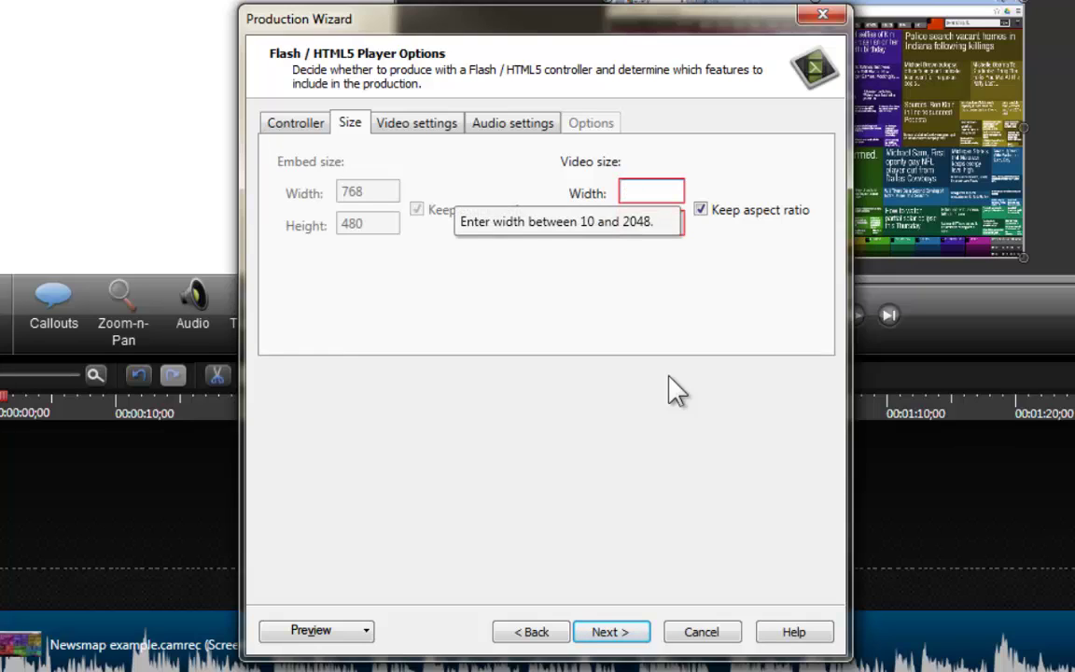
{"action": "type", "text": "800"}
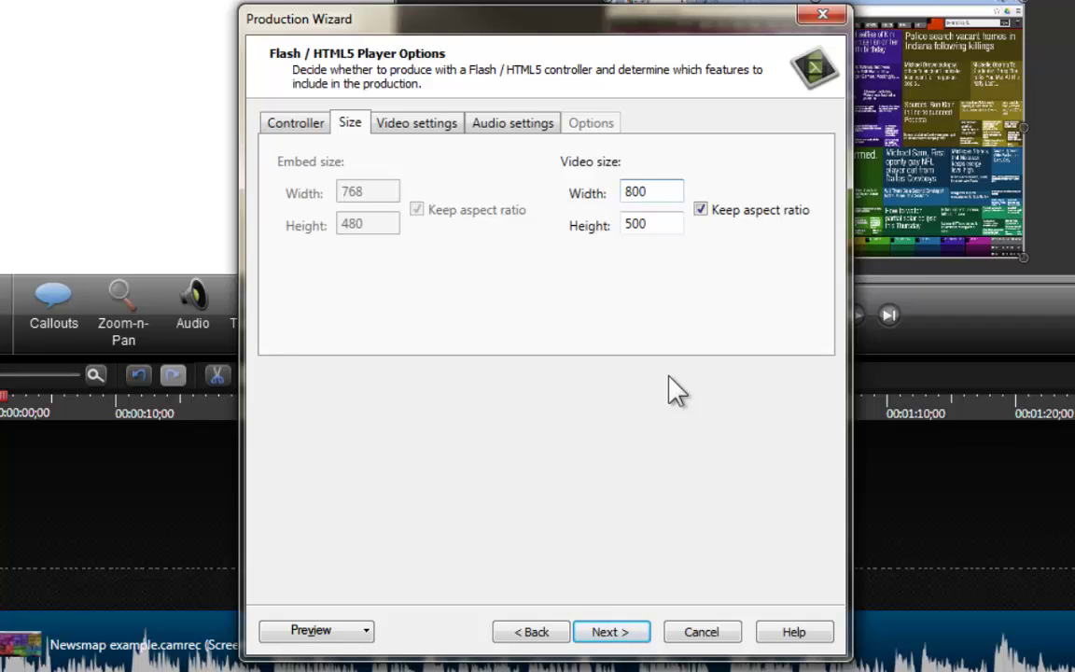
{"action": "key", "text": "BackSpace"}
{"action": "key", "text": "BackSpace"}
{"action": "key", "text": "BackSpace"}
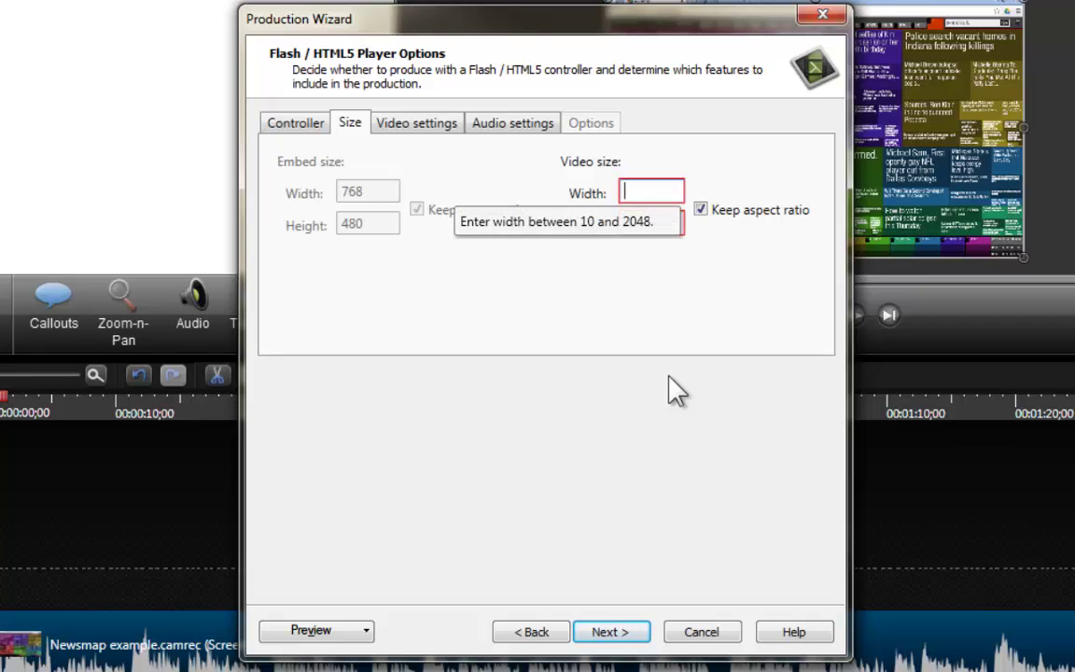
{"action": "type", "text": "12"}
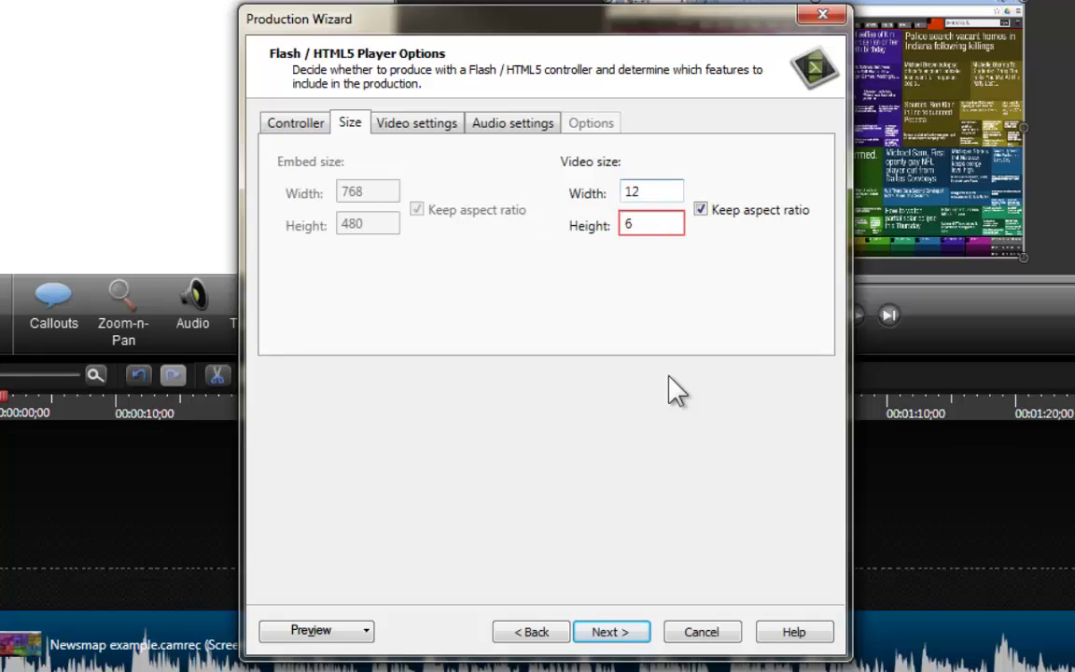
{"action": "type", "text": "90"}
{"action": "key", "text": "BackSpace"}
{"action": "key", "text": "BackSpace"}
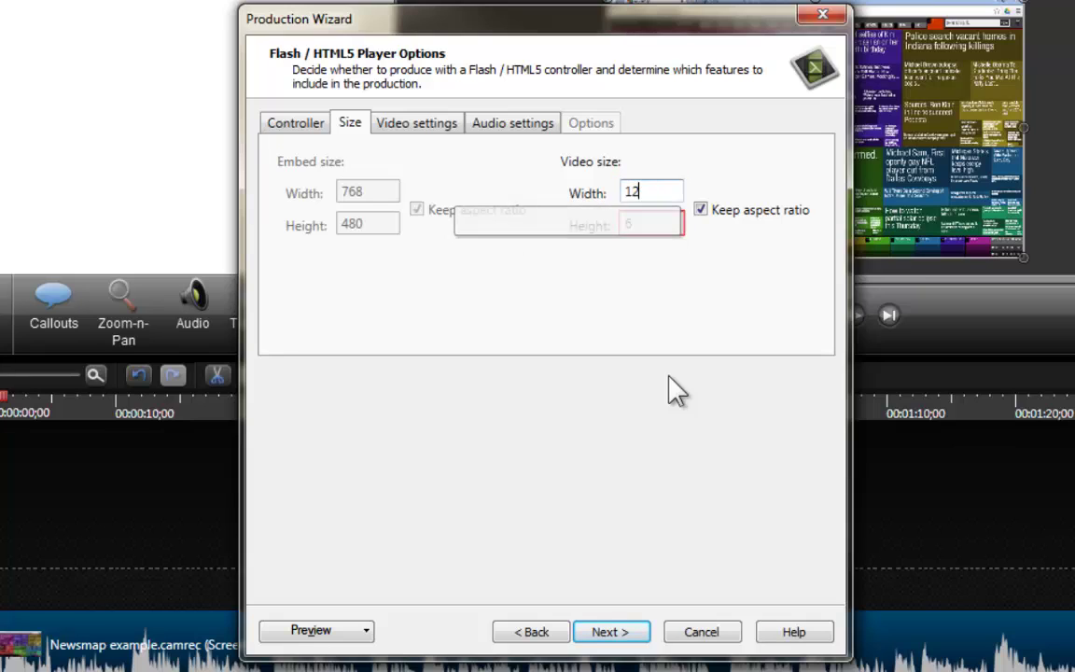
{"action": "type", "text": "80"}
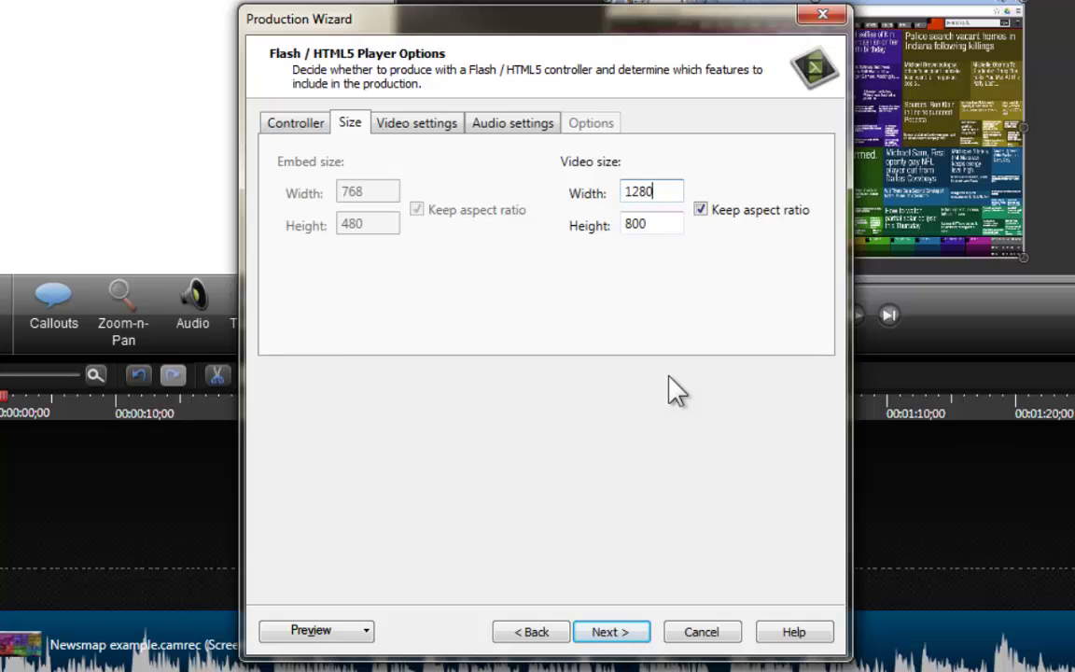
{"action": "left_click", "coordinate": [659, 223]}
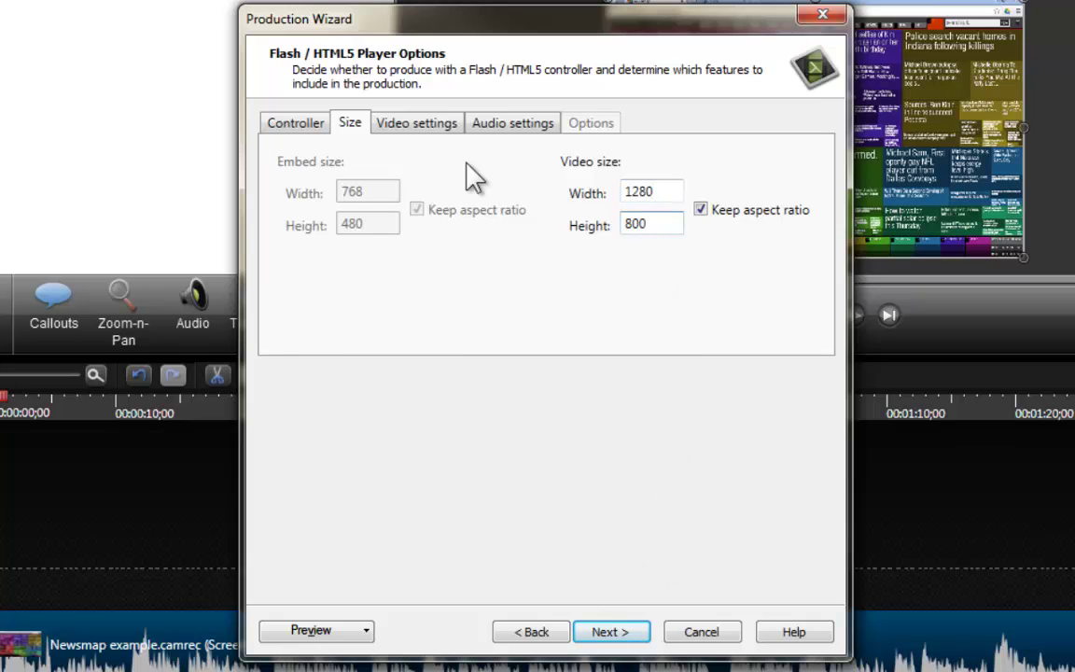
- Review the frame rate choices in the video settings and select Quality as the encoding mode
{"action": "left_click", "coordinate": [404, 127]}
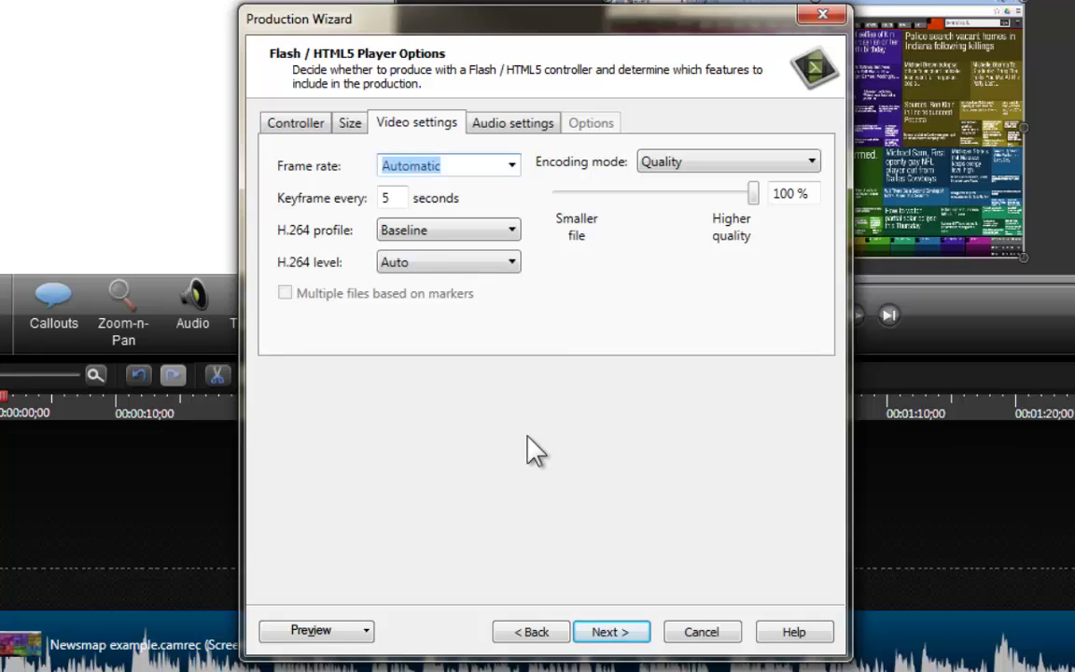
{"action": "left_click", "coordinate": [515, 169]}
{"action": "left_click", "coordinate": [513, 171]}
{"action": "left_click", "coordinate": [754, 160]}
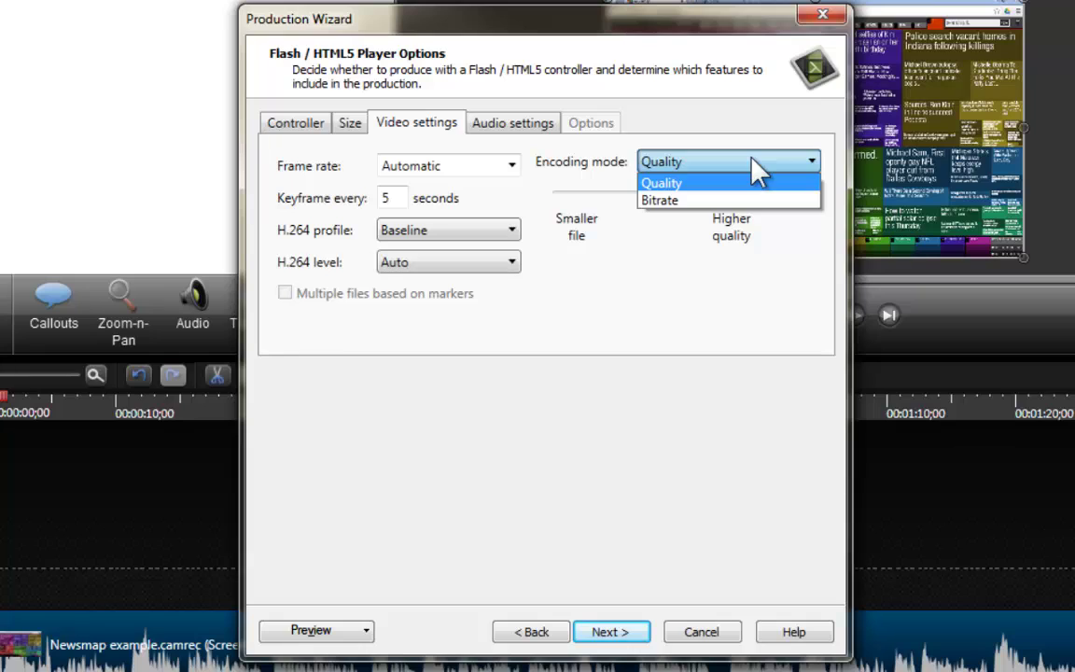
{"action": "left_click", "coordinate": [705, 183]}
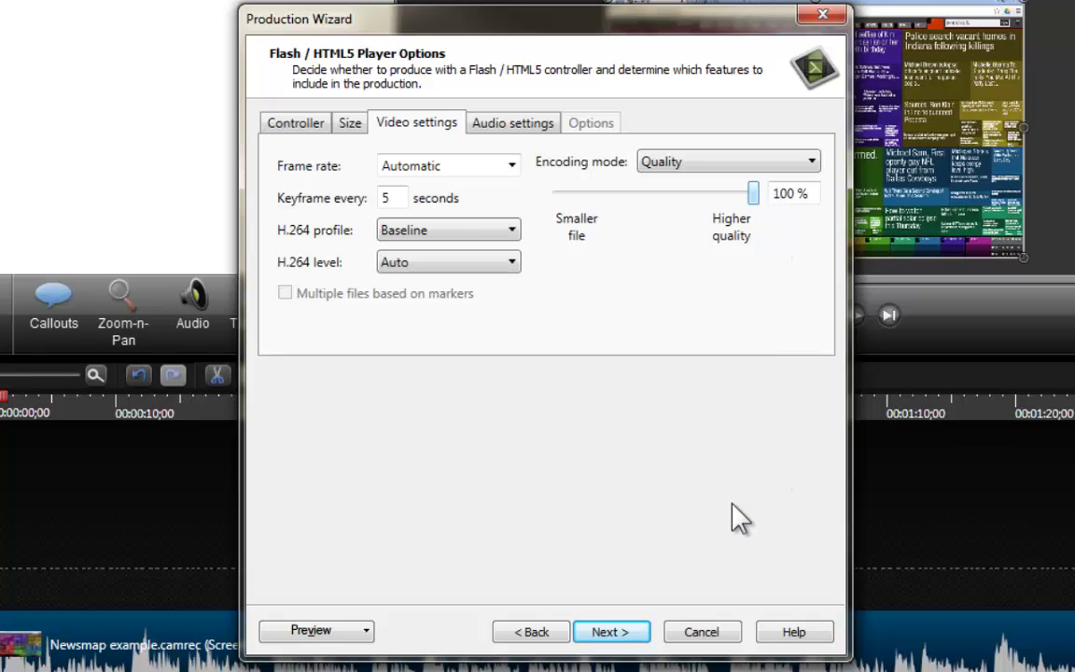
- Set the video's keyframe interval to every 1 second
{"action": "double_click", "coordinate": [390, 198]}
{"action": "left_click_drag", "start_coordinate": [398, 196], "coordinate": [377, 228]}
{"action": "type", "text": "3"}
{"action": "key", "text": "BackSpace"}
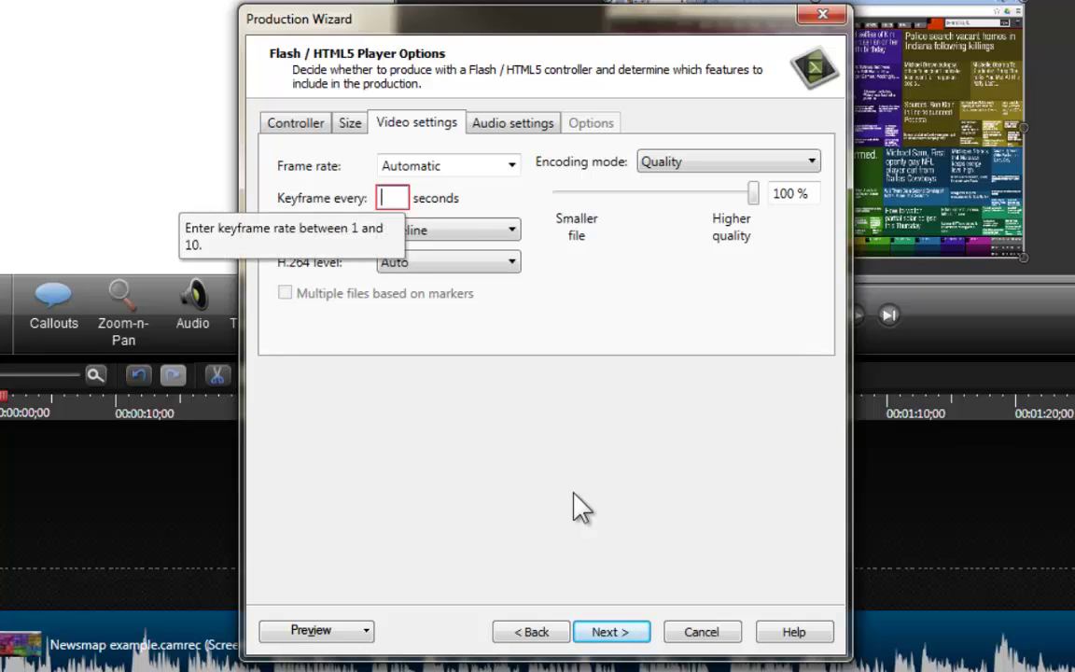
{"action": "type", "text": "1"}
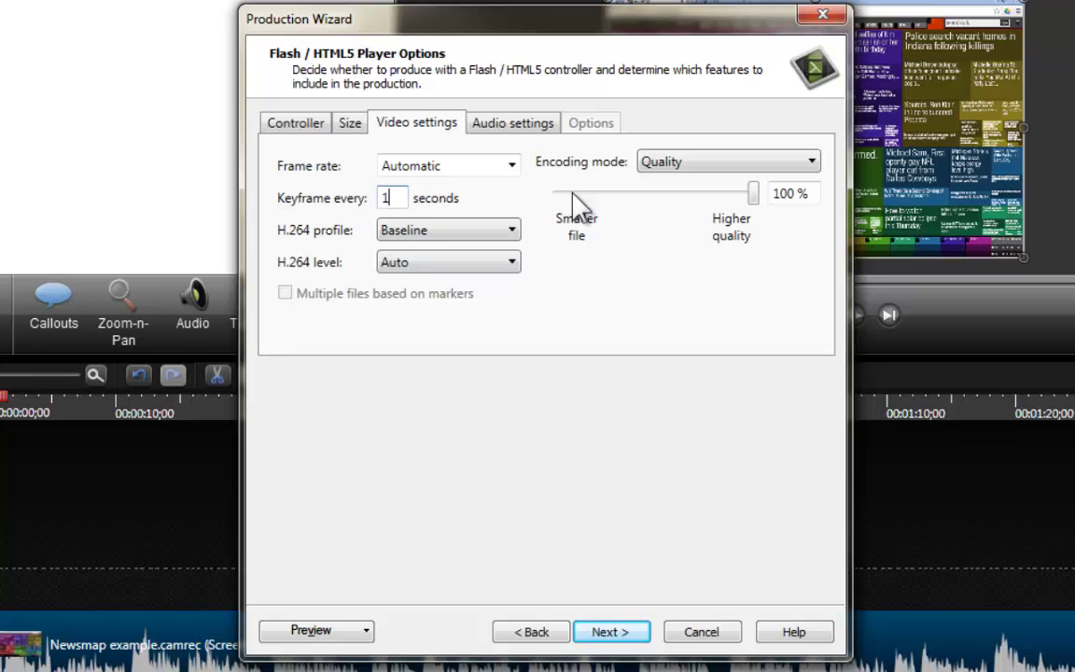
- Examine the available audio bit rates in the audio settings without choosing a different one
{"action": "left_click", "coordinate": [531, 129]}
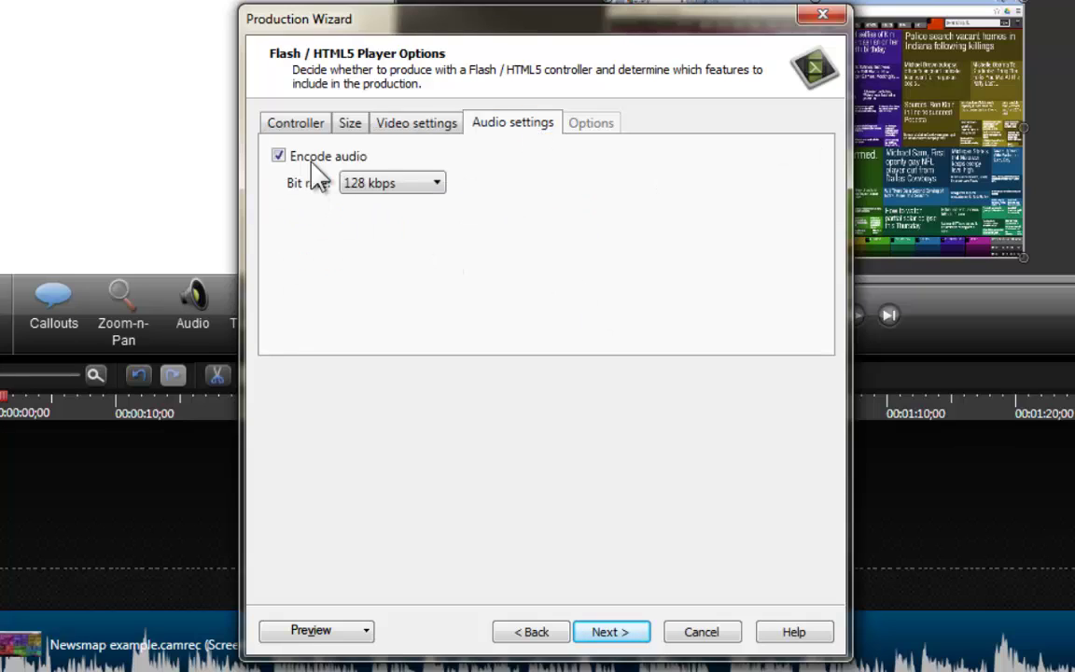
{"action": "left_click", "coordinate": [432, 195]}
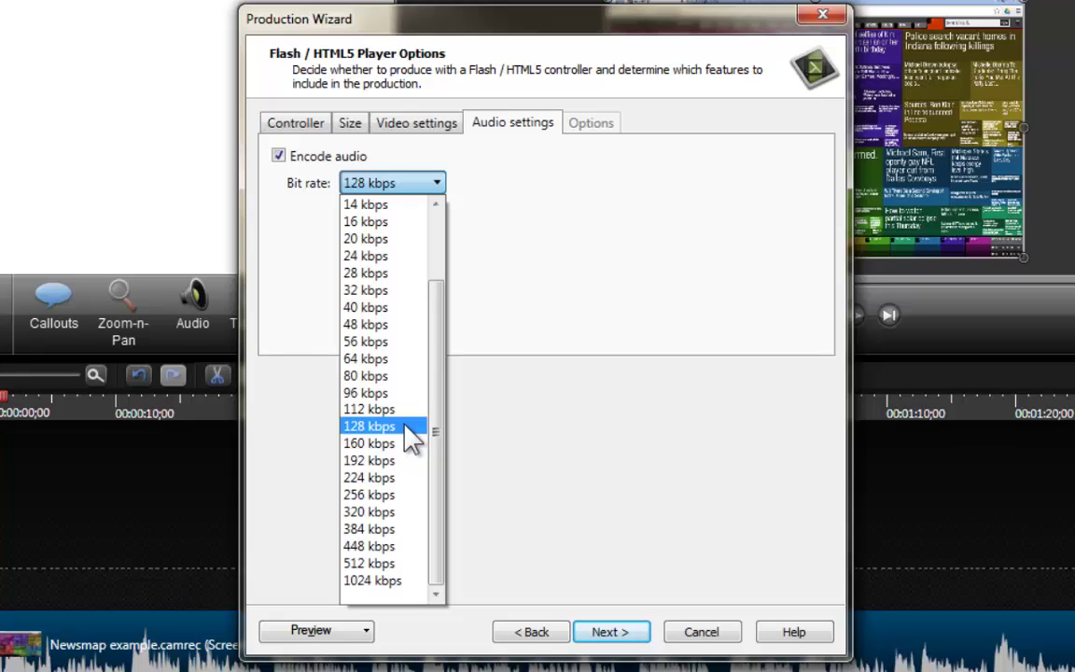
{"action": "left_click", "coordinate": [633, 357]}
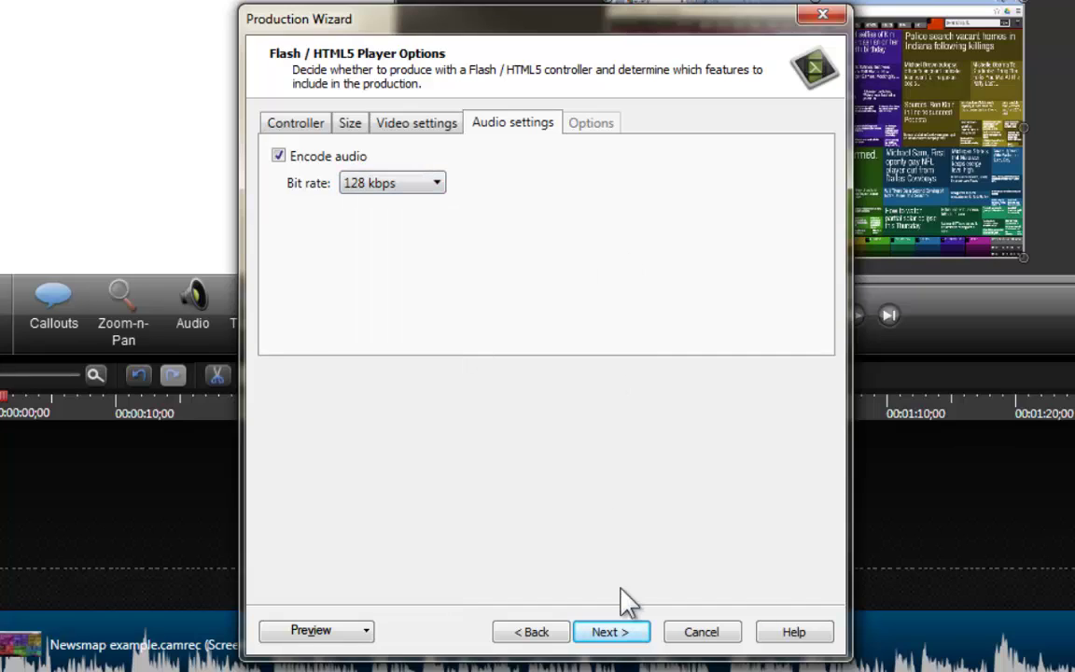
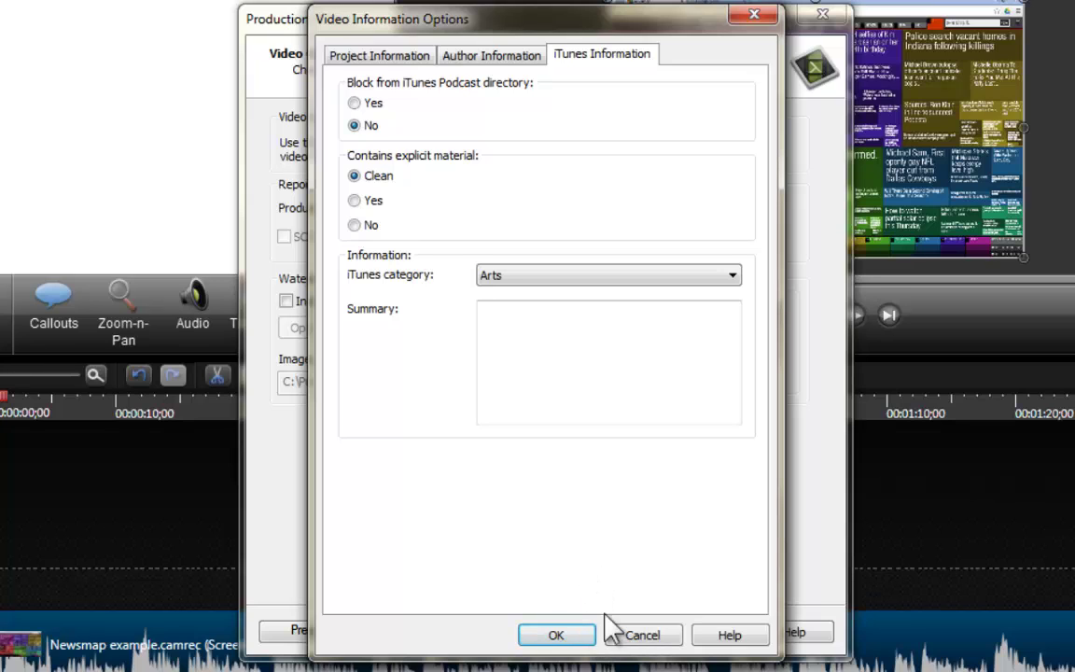
- Cancel the video information options and proceed to the output file settings without a watermark
{"action": "left_click", "coordinate": [642, 635]}
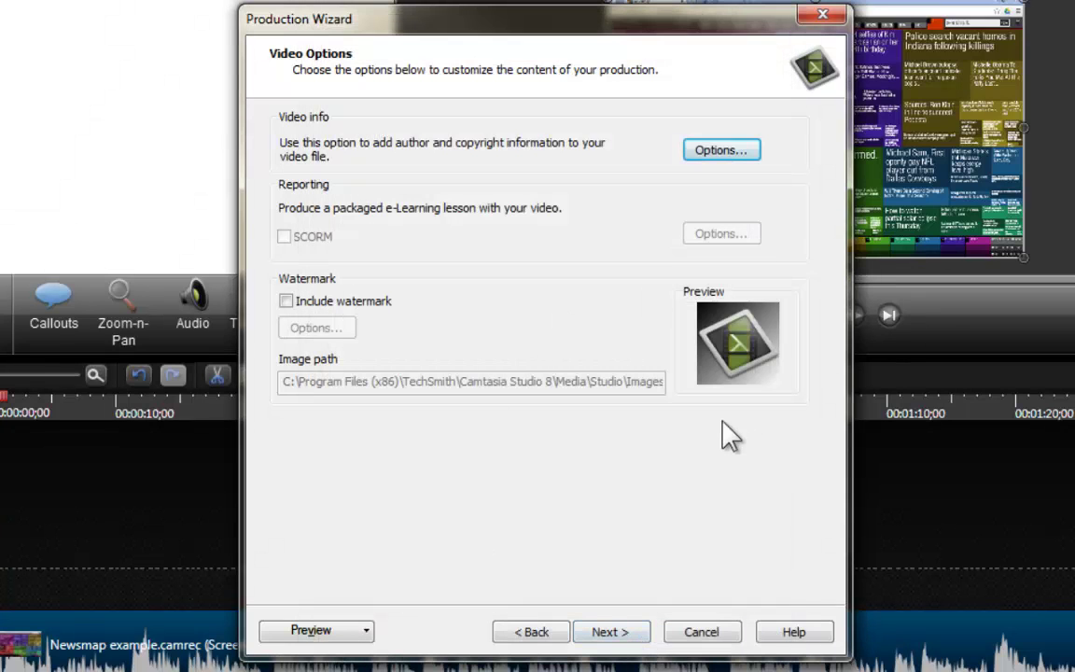
{"action": "left_click", "coordinate": [630, 638]}
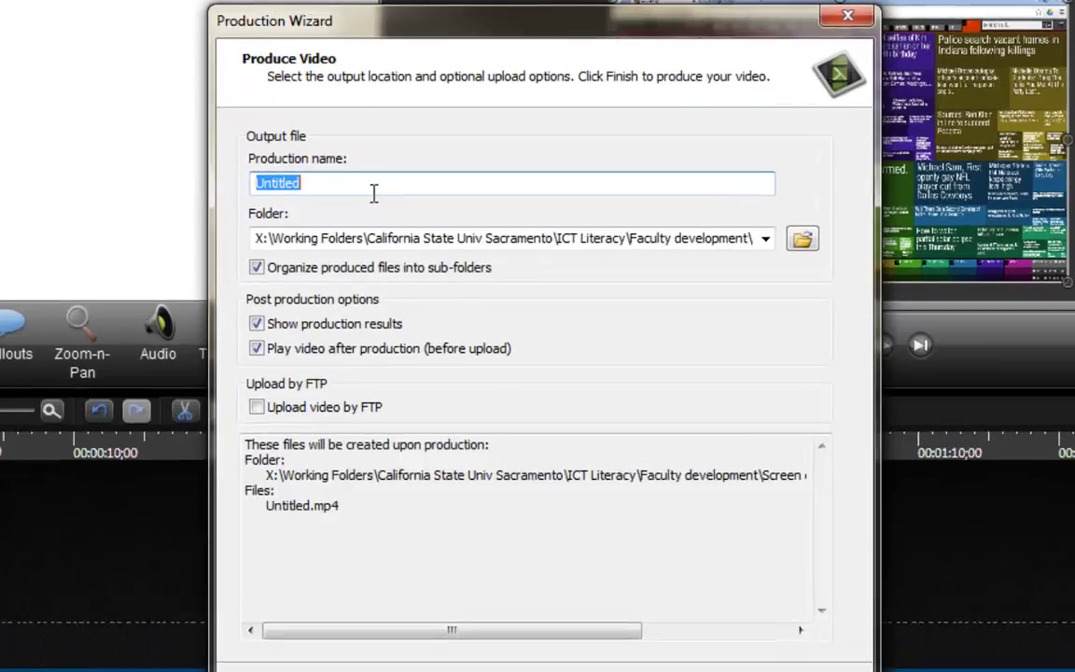
- Name the production DemonstrationForFaculty and start producing the video
{"action": "type", "text": "D"}
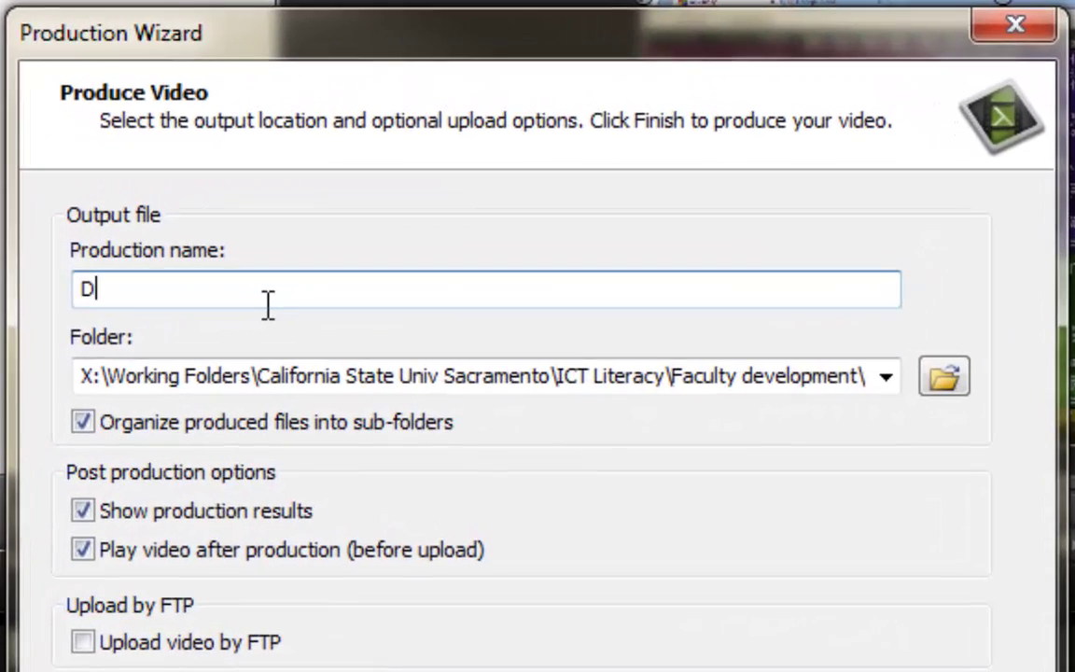
{"action": "type", "text": "emonstrationForF"}
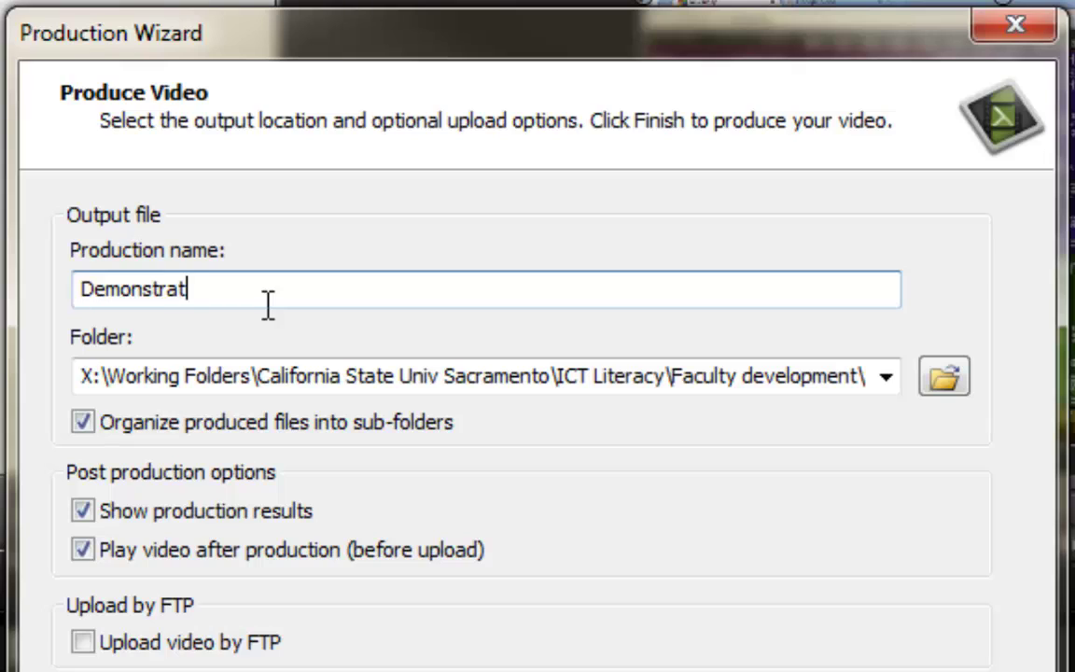
{"action": "type", "text": "aculty"}
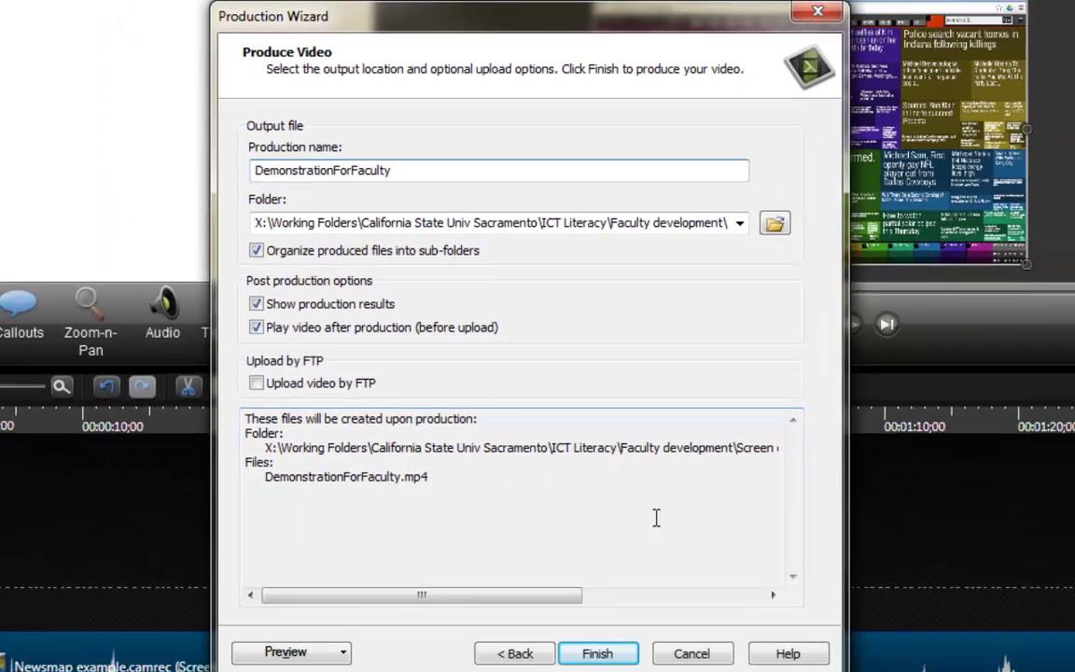
{"action": "left_click", "coordinate": [621, 656]}
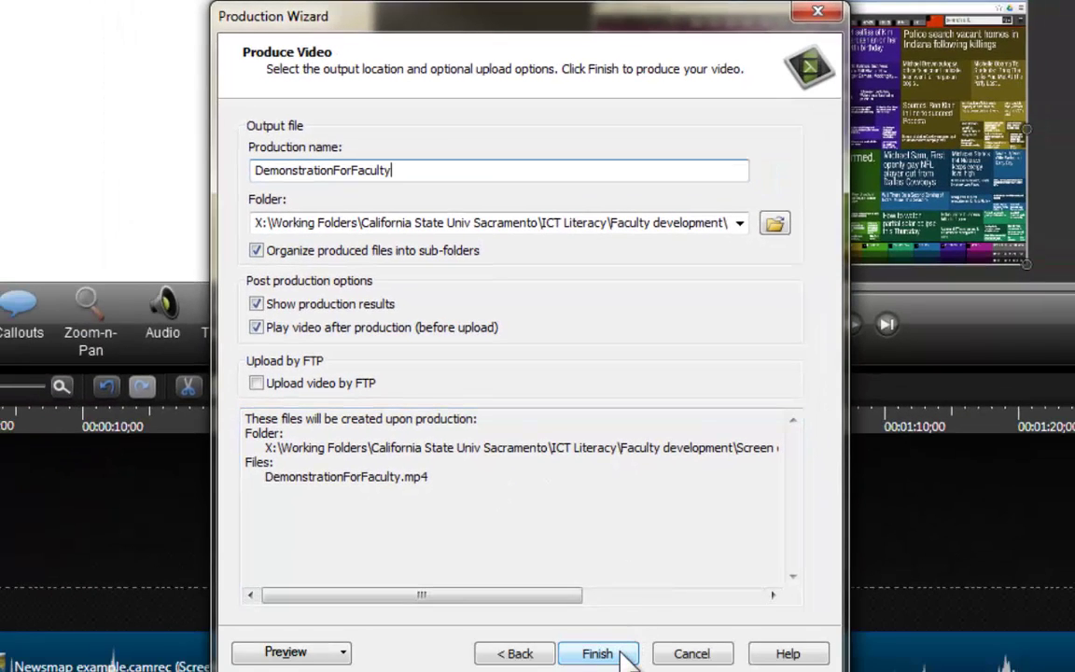